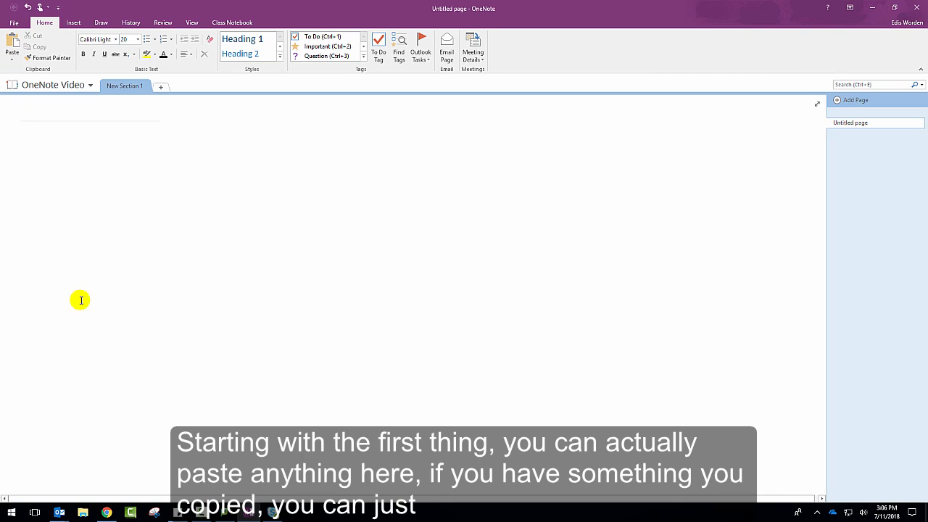
View the paste options available for the blank area of the page
right_click(70, 207)
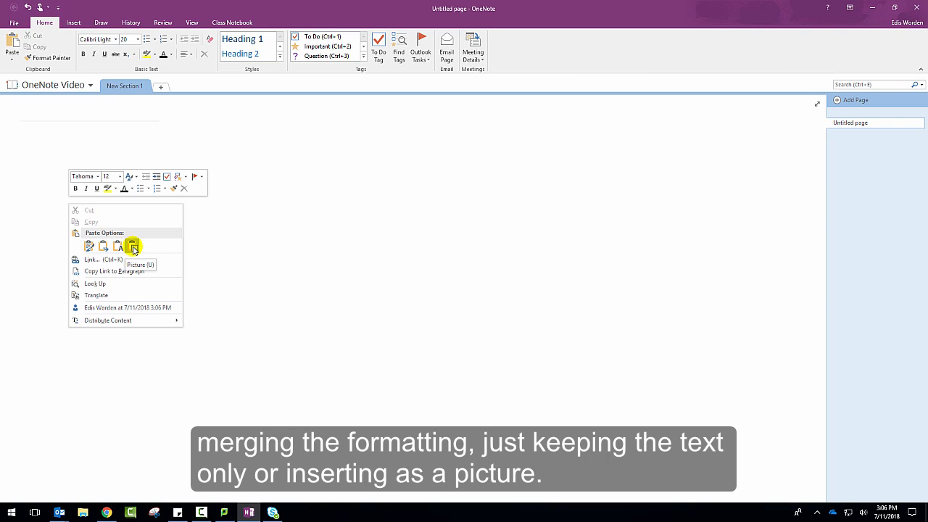
left_click(394, 259)
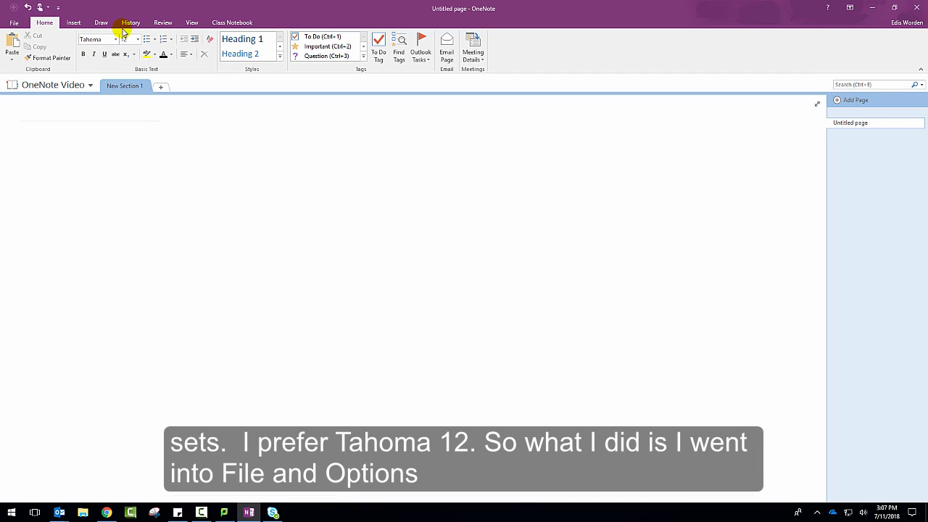
Review the default font settings in the general program options and leave them without making changes
left_click(16, 24)
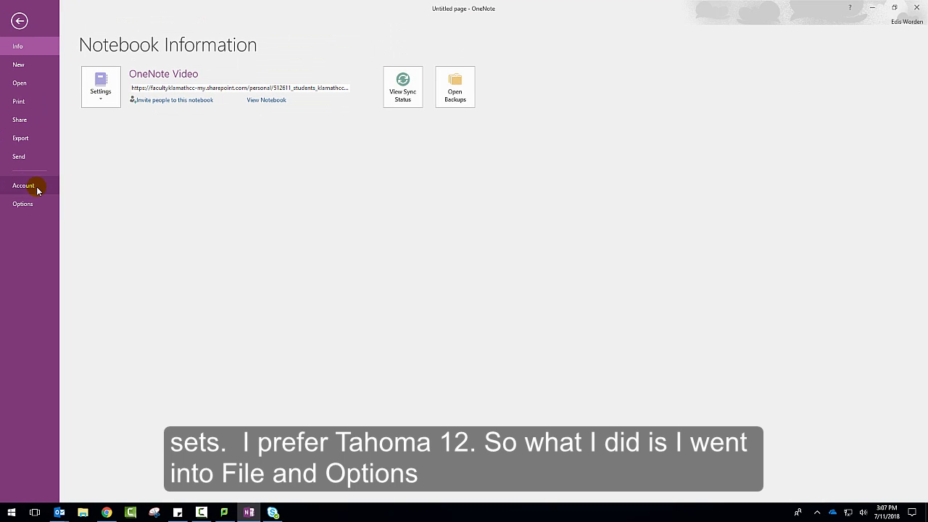
left_click(21, 203)
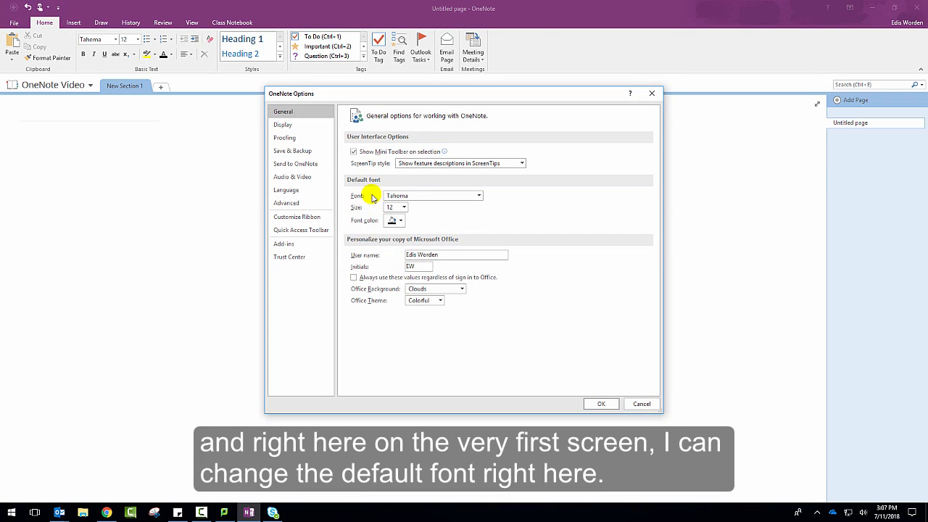
key("Escape")
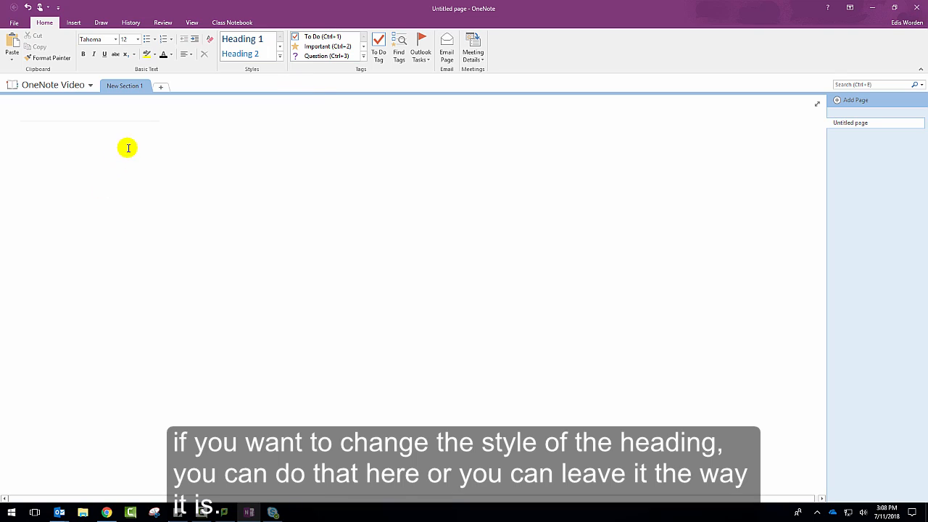
Title the blank page "OneNote Video Home Tab"
left_click(77, 116)
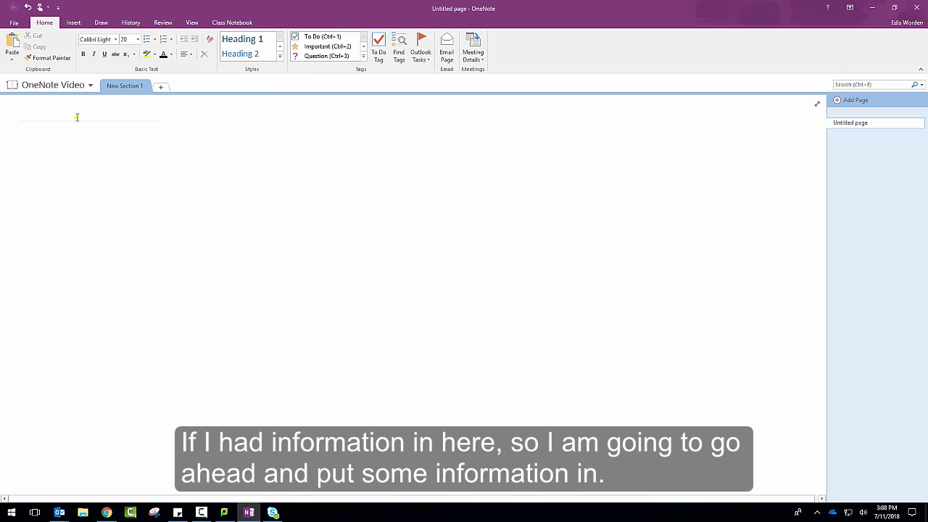
type("OneNote Video Home Tab")
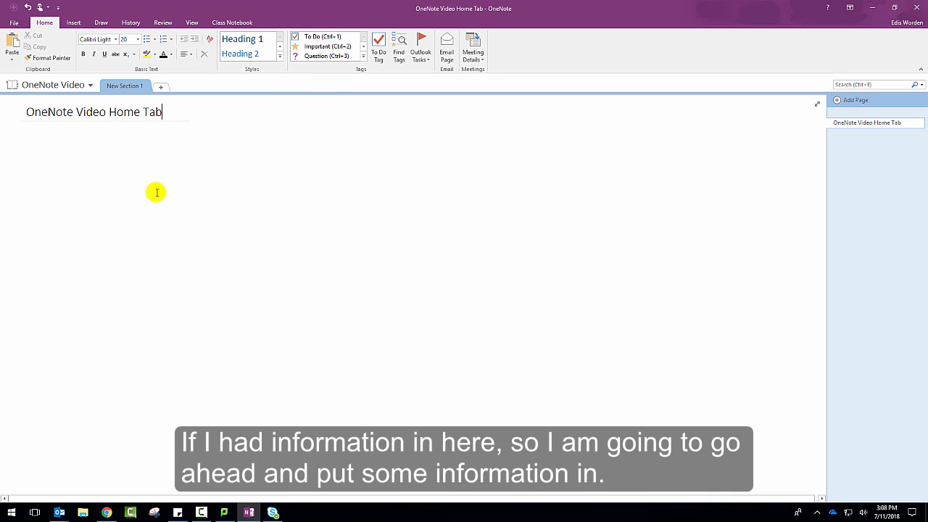
Add a note reading "The quick brown fox jumps over the lazy dog." below the title and move its container slightly lower
left_click(54, 148)
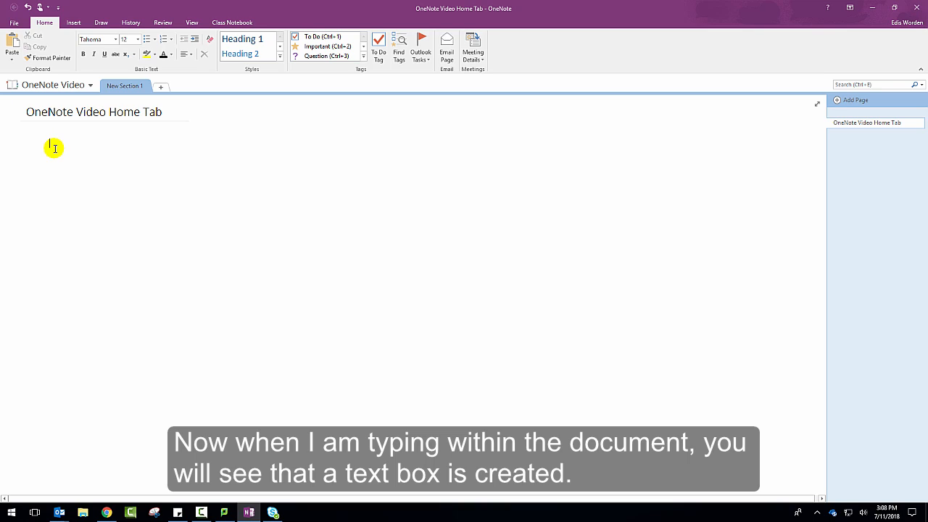
type("The")
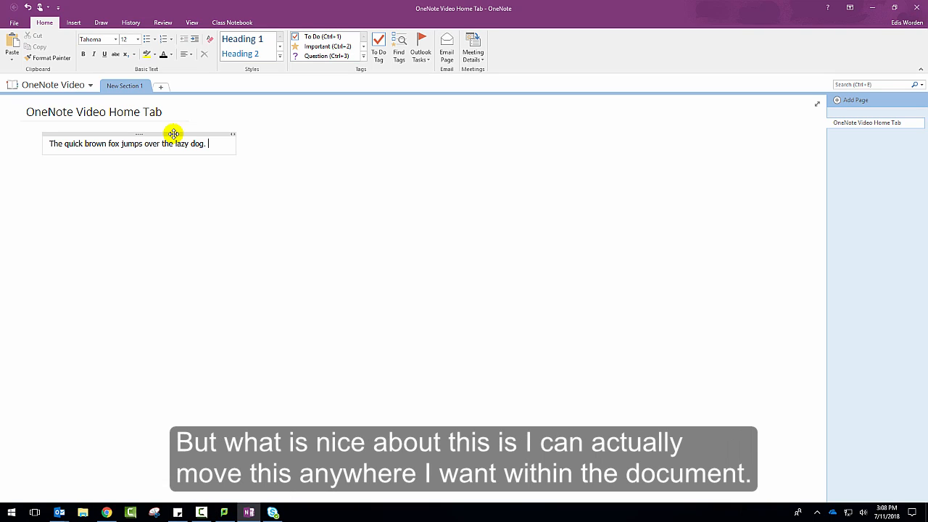
left_click_drag(174, 134, 197, 173)
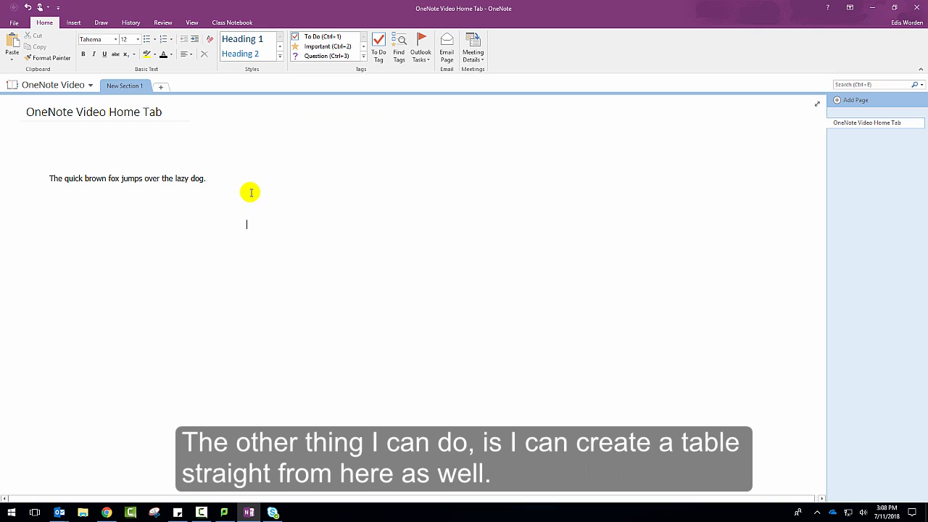
Build a one-row table below the note with a person's first name, last name, street address, city and state in separate cells
left_click(95, 212)
left_click(44, 199)
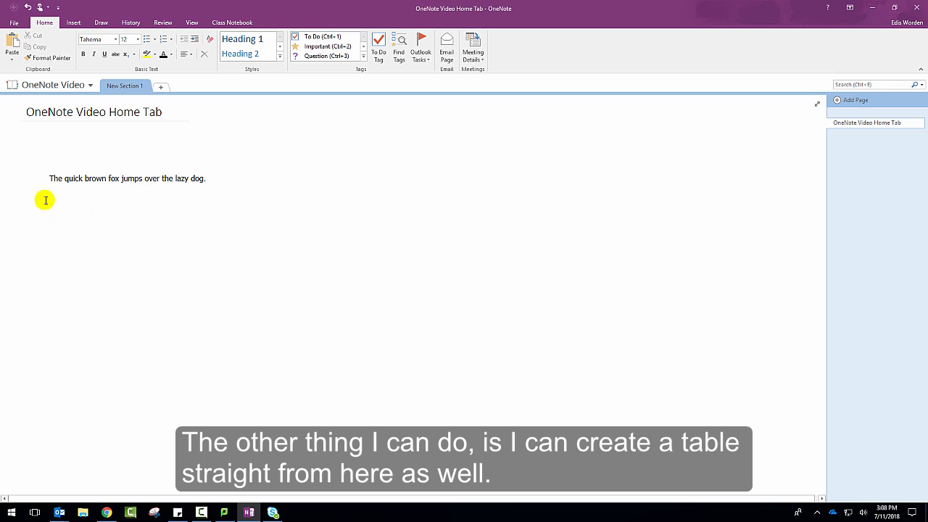
left_click(147, 233)
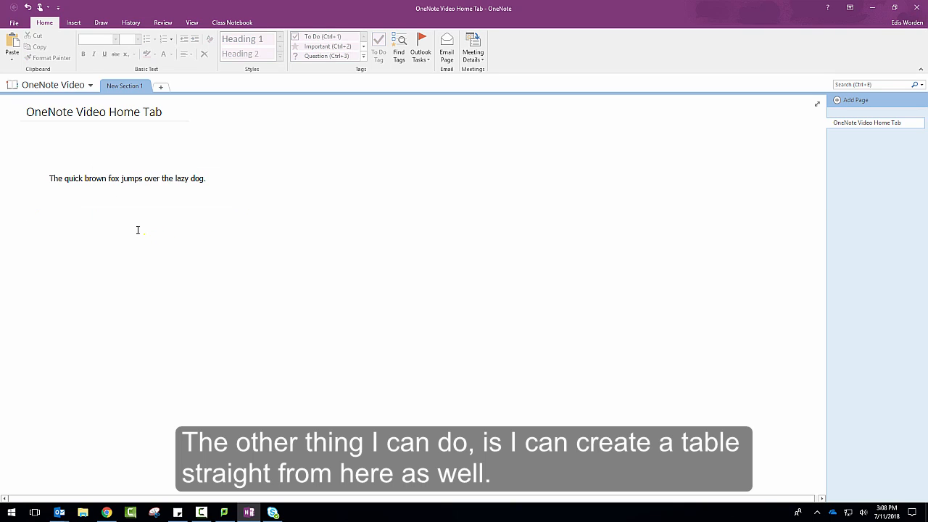
left_click(57, 224)
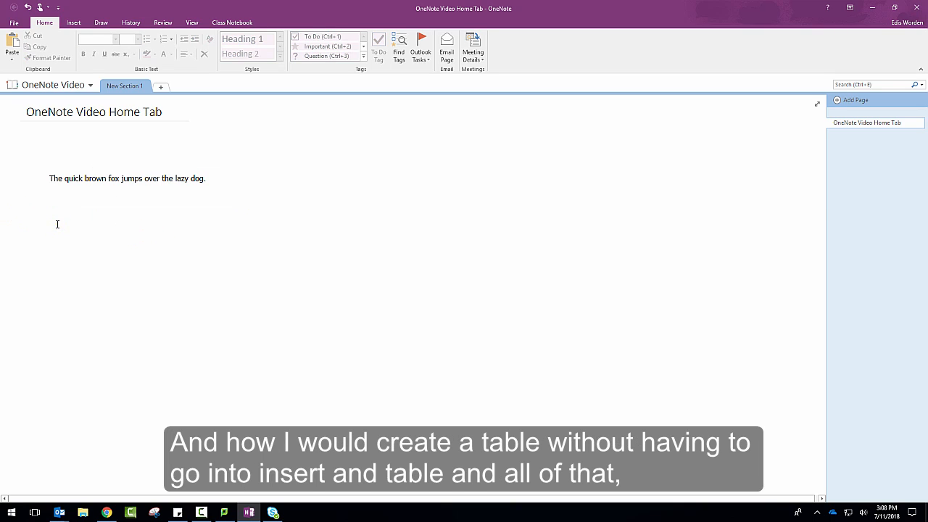
left_click(110, 221)
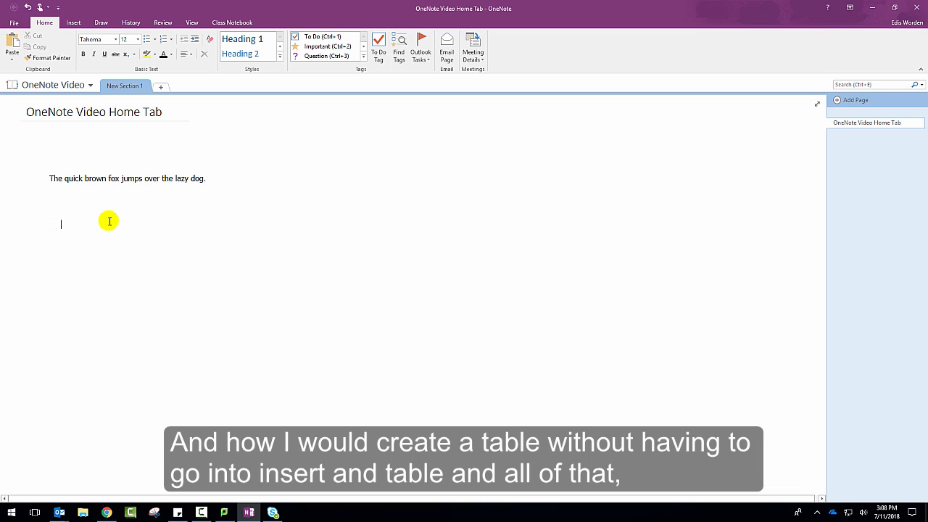
type("Joe")
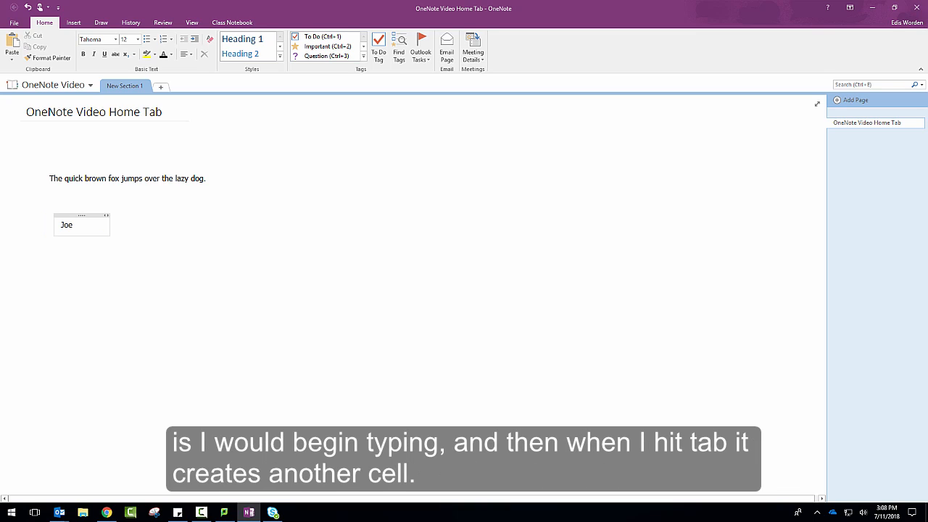
key("Tab")
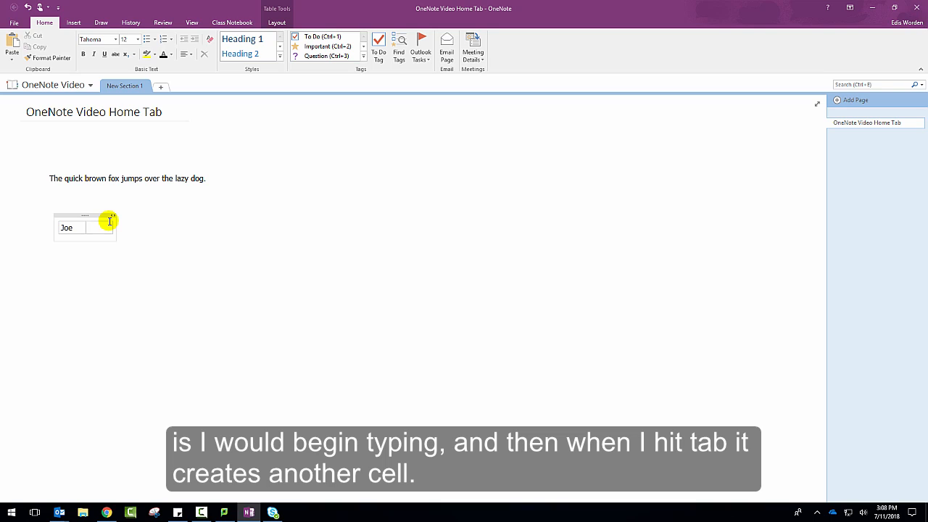
type("Doe")
key("Tab")
type("123 El")
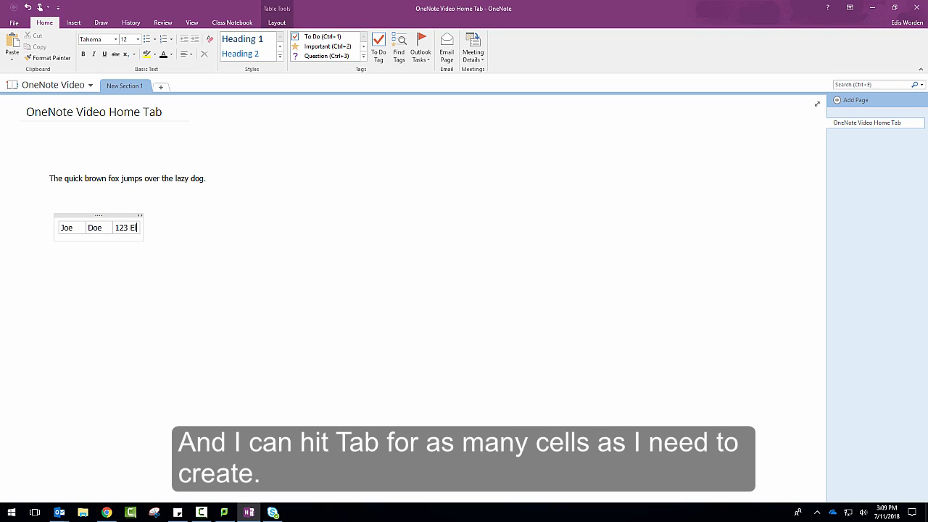
type("m Street")
key("Tab")
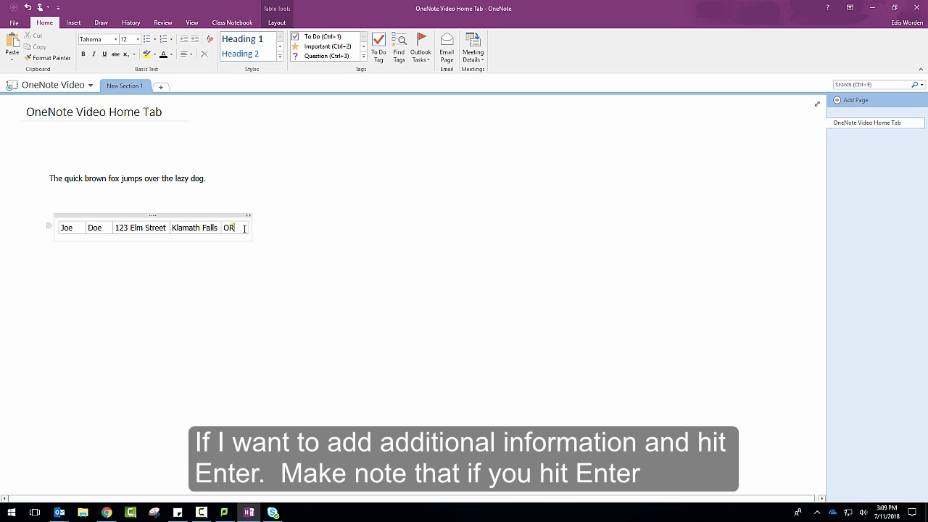
Add a separate row below the table, after a blank line, with another person's name, street address, city and state
key("Return")
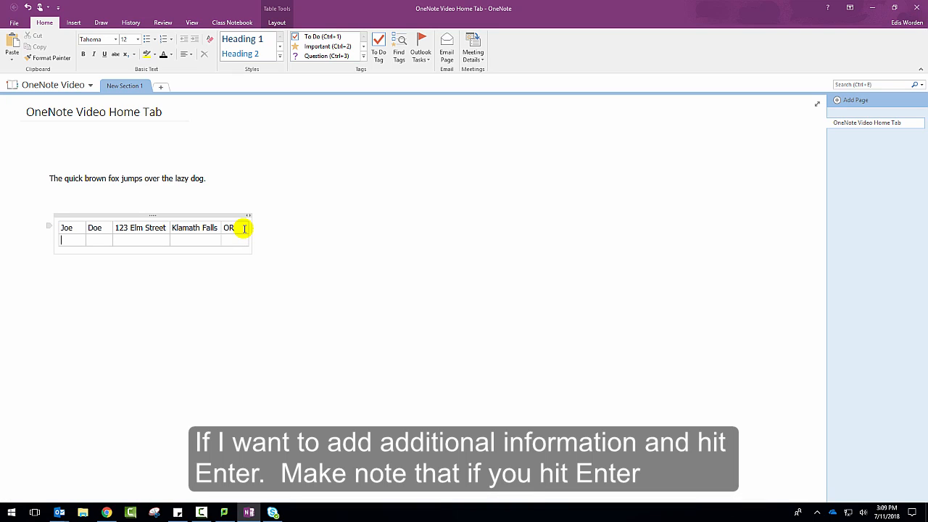
key("Return")
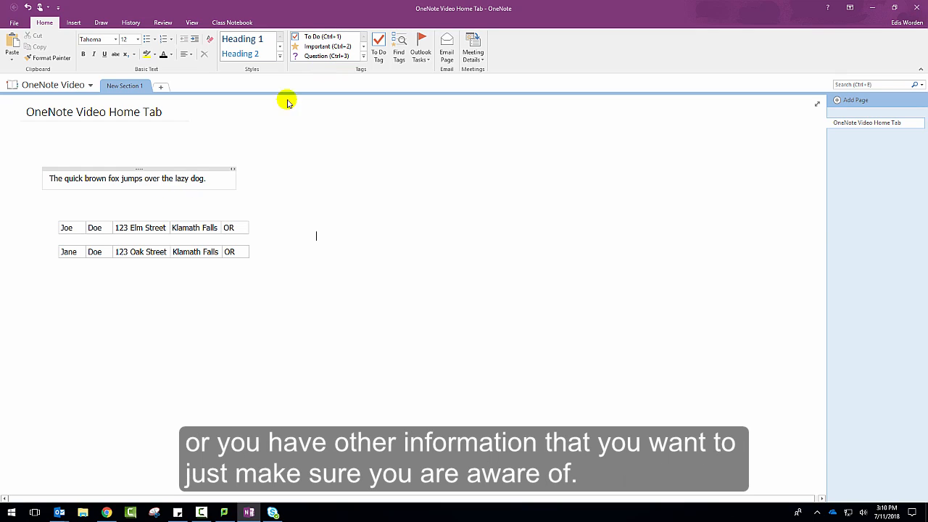
Add a To Do tag to the quick brown fox note and check it off
left_click(48, 178)
left_click(323, 36)
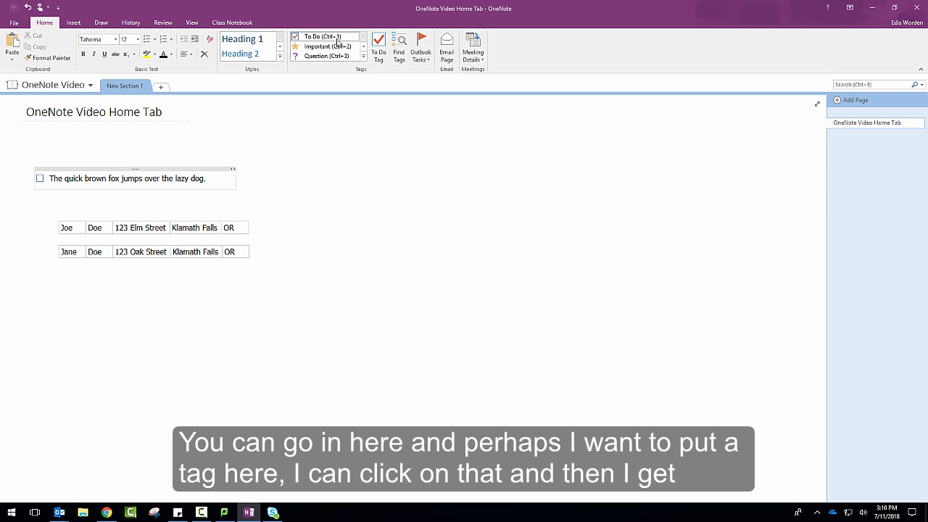
left_click(38, 180)
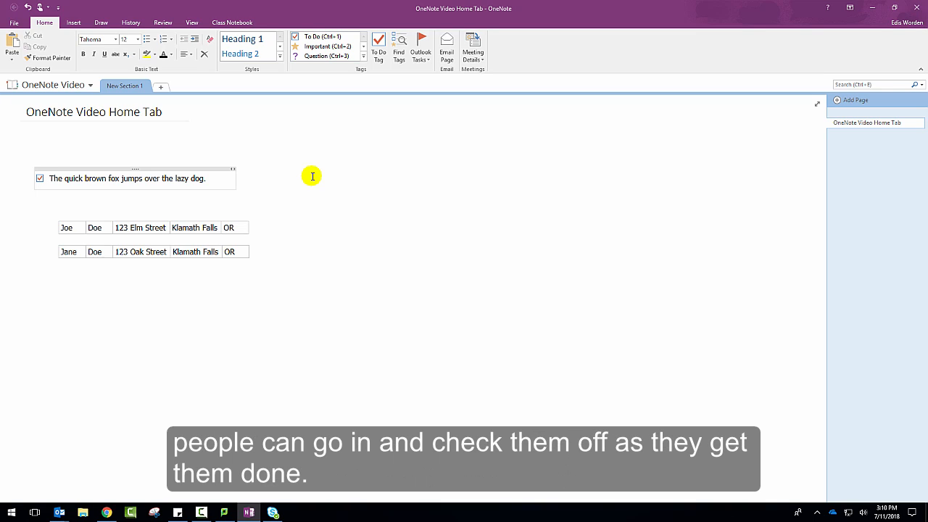
Tag the quick brown fox note as Important and as a Question
left_click(213, 178)
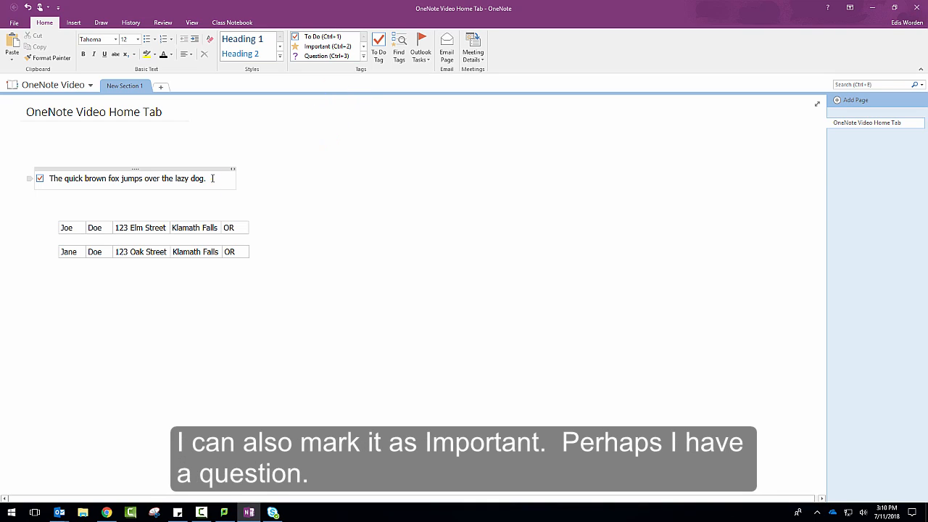
left_click(331, 46)
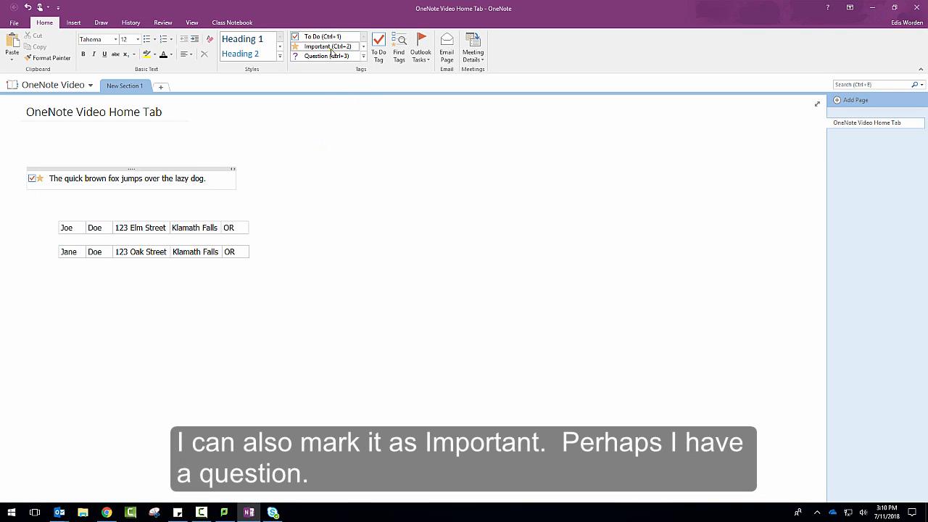
left_click(329, 56)
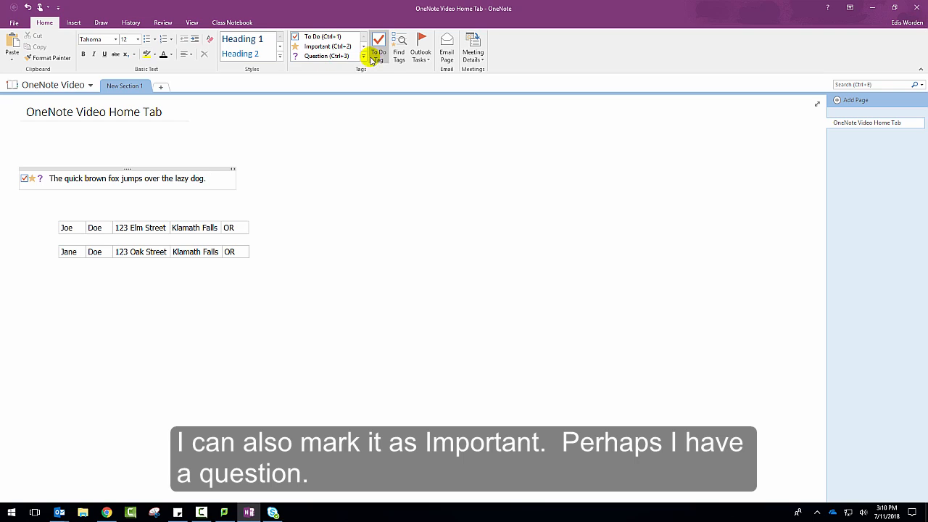
Examine the settings and available symbols for creating a new custom tag, and close the tag customization without saving changes
left_click(364, 56)
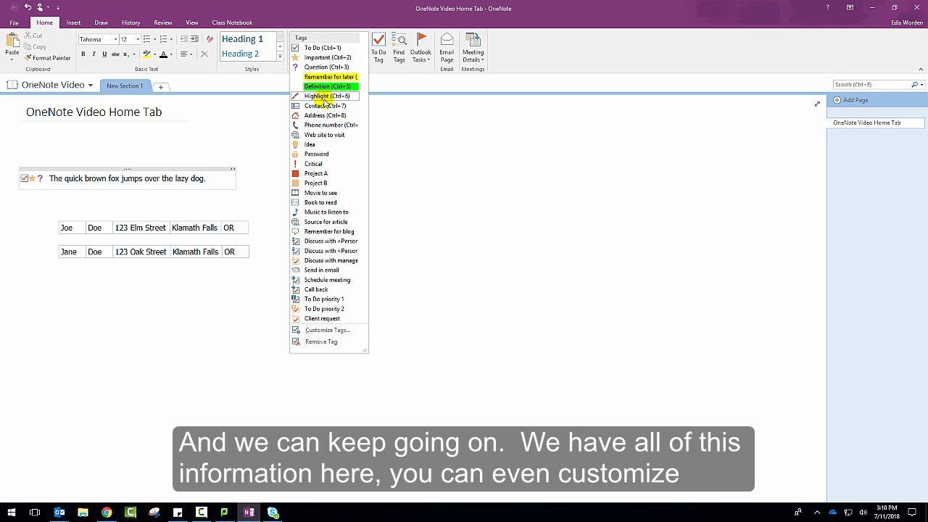
left_click(327, 330)
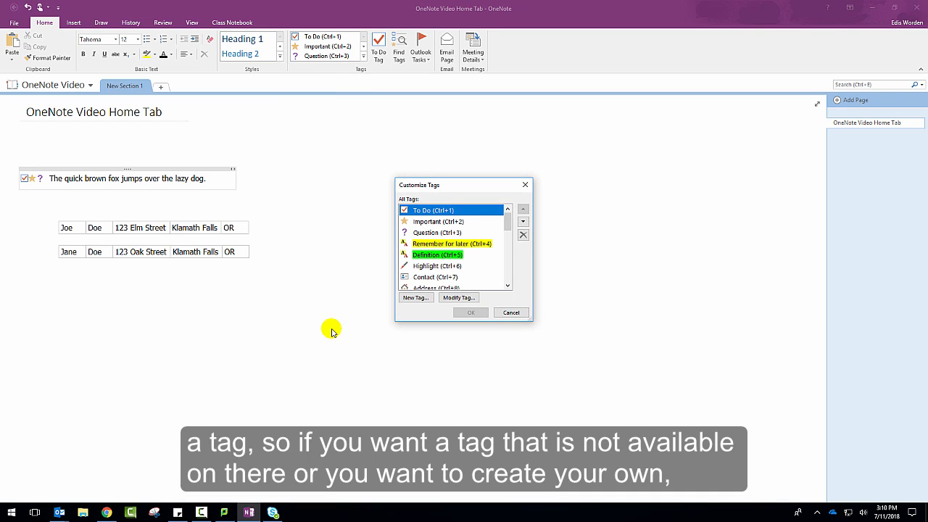
left_click(417, 297)
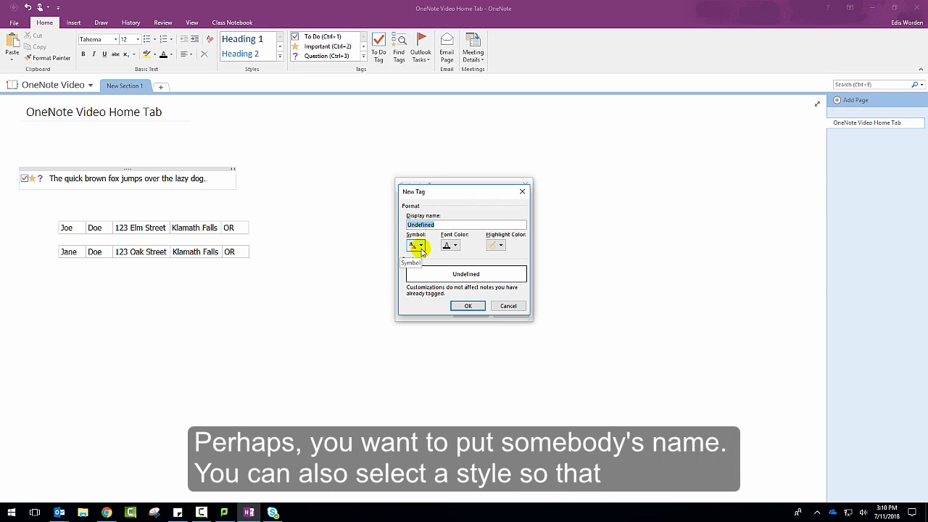
left_click(421, 246)
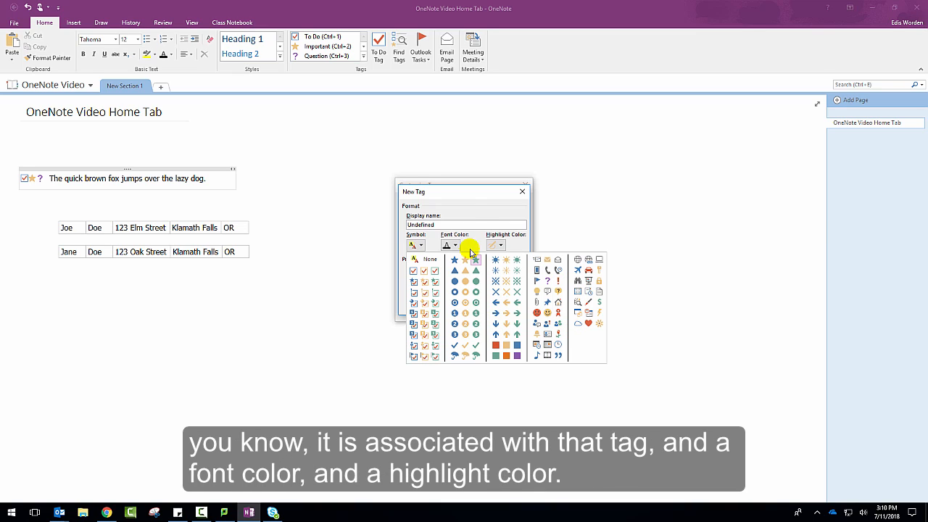
left_click(471, 210)
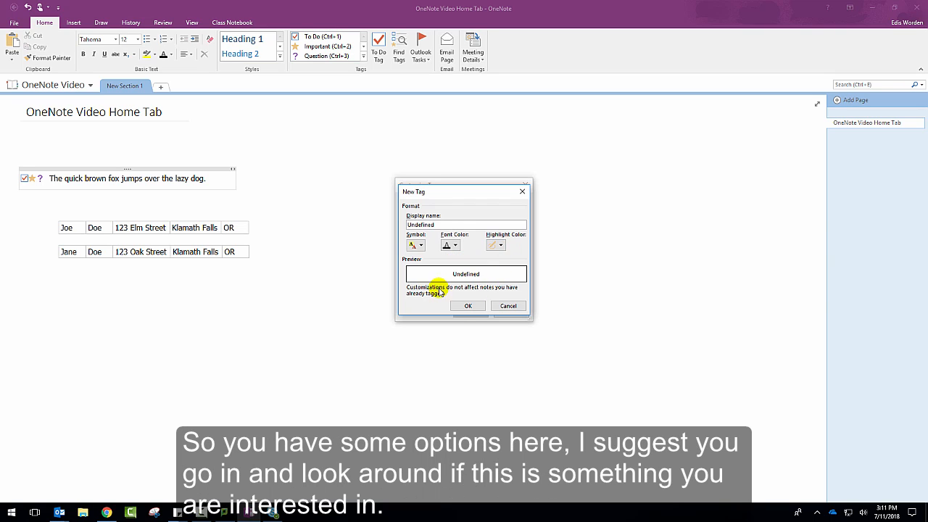
left_click(462, 306)
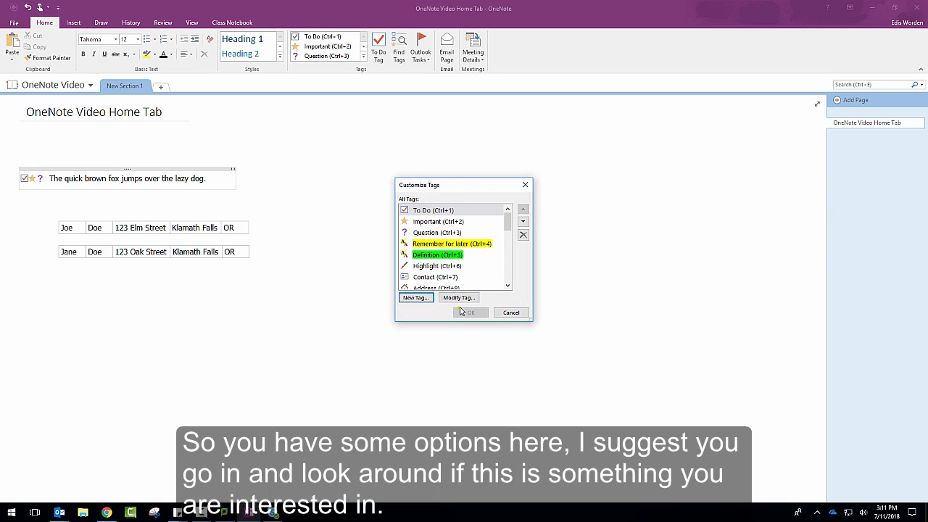
left_click(525, 186)
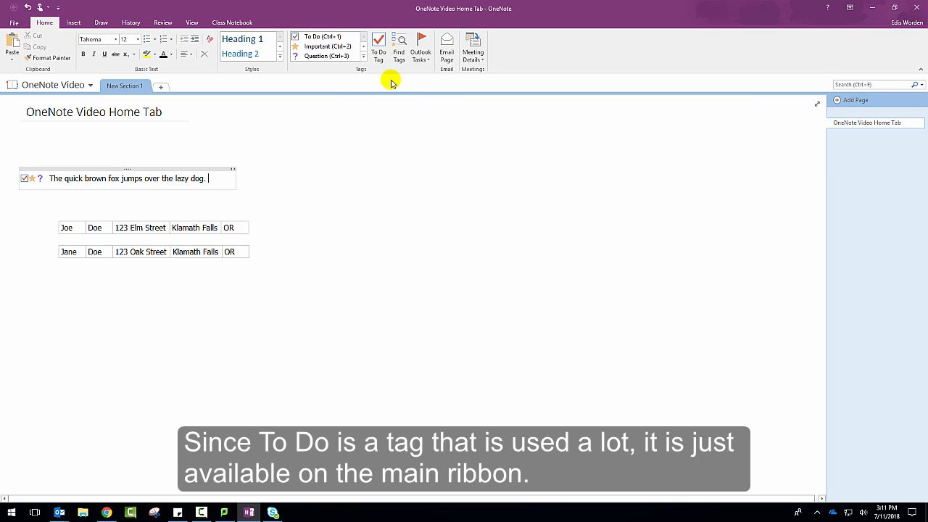
Find all tagged notes and examine the available options for grouping the tags and for the search scope
left_click(398, 58)
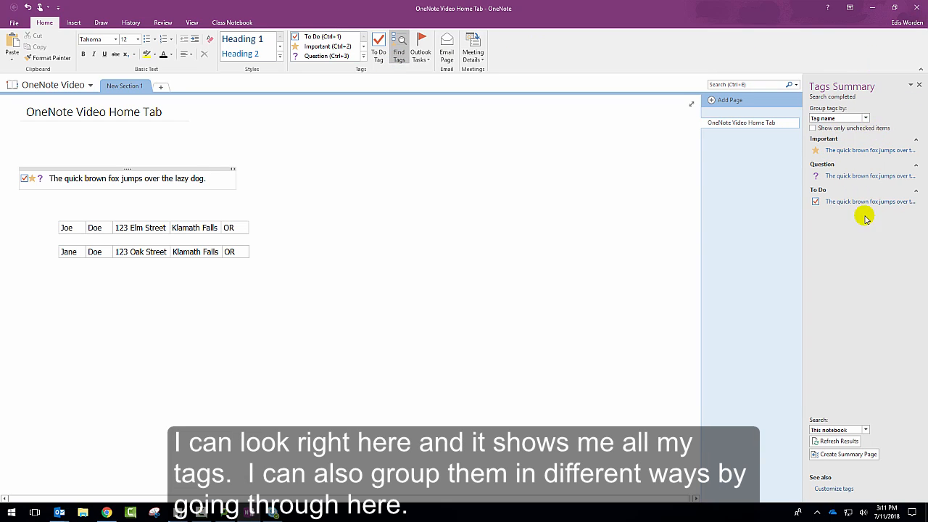
left_click(864, 119)
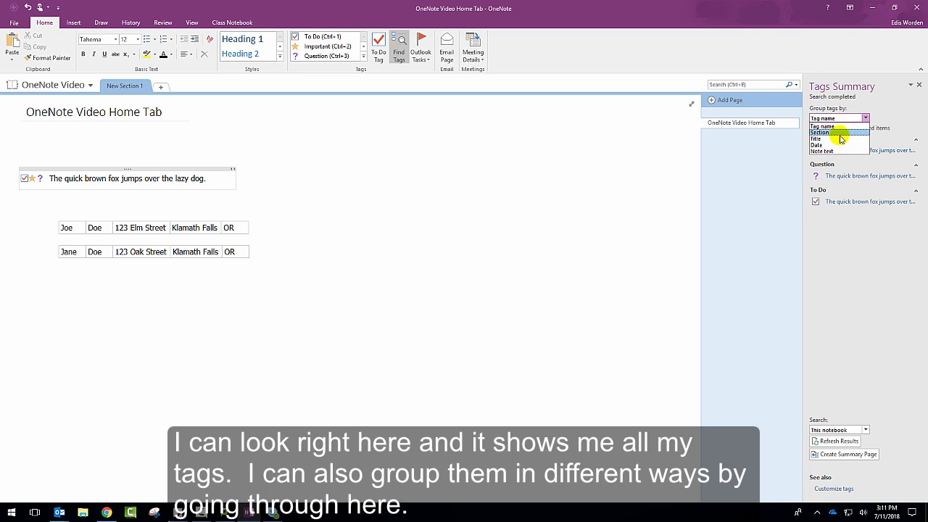
left_click(852, 224)
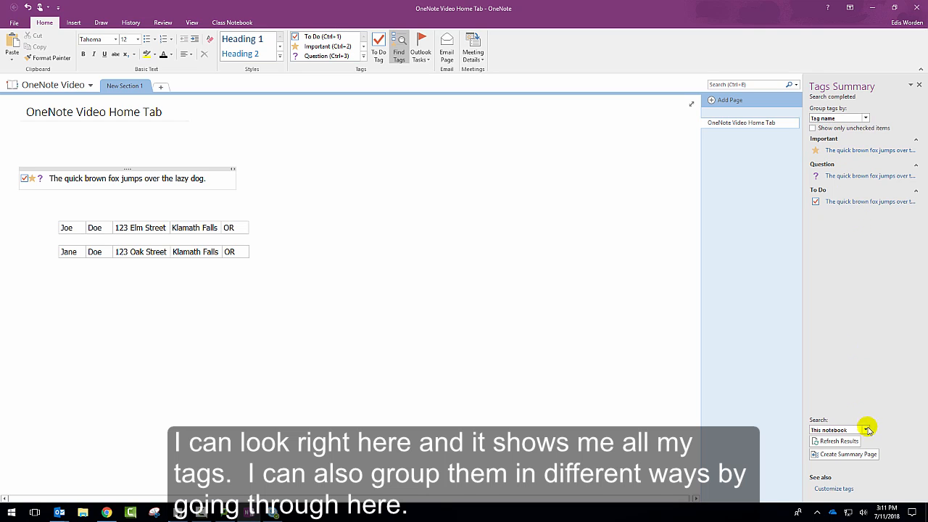
left_click(867, 430)
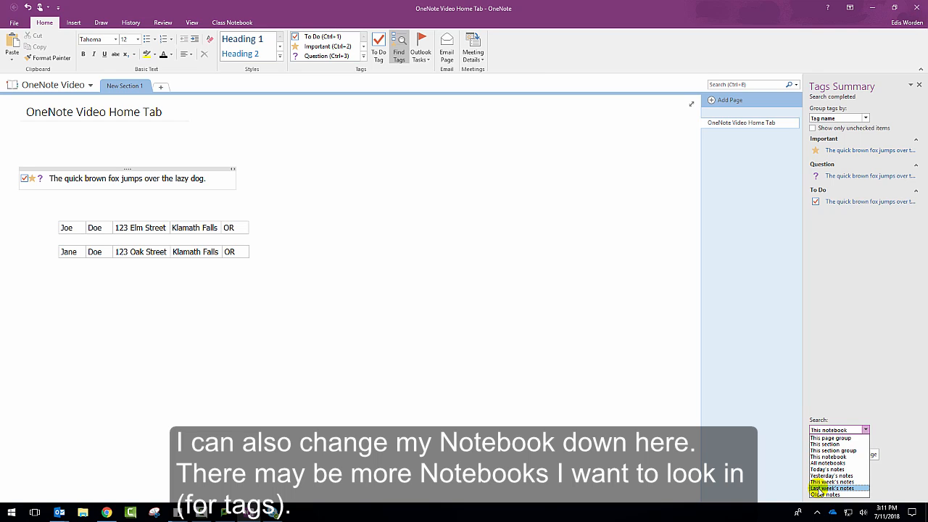
Flag the state cell in the first address table as an Outlook task for Today
left_click(421, 56)
left_click(428, 60)
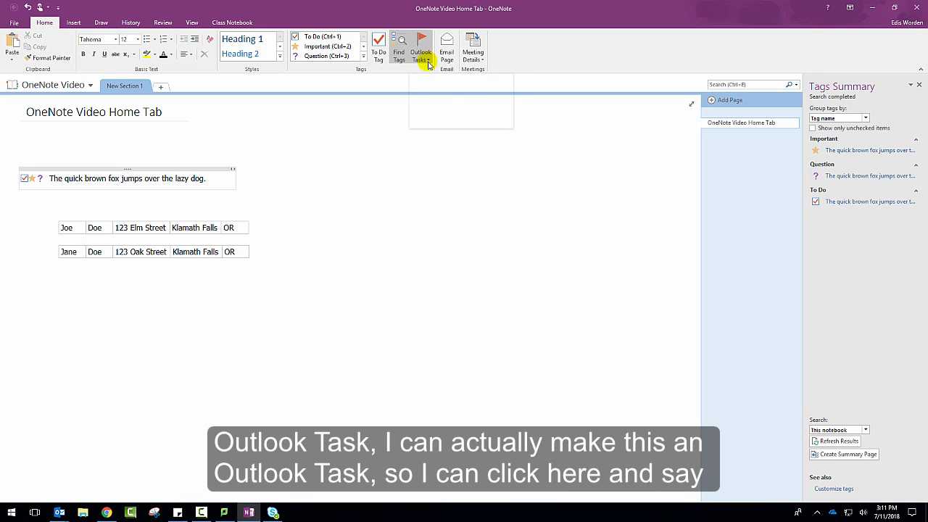
left_click(238, 225)
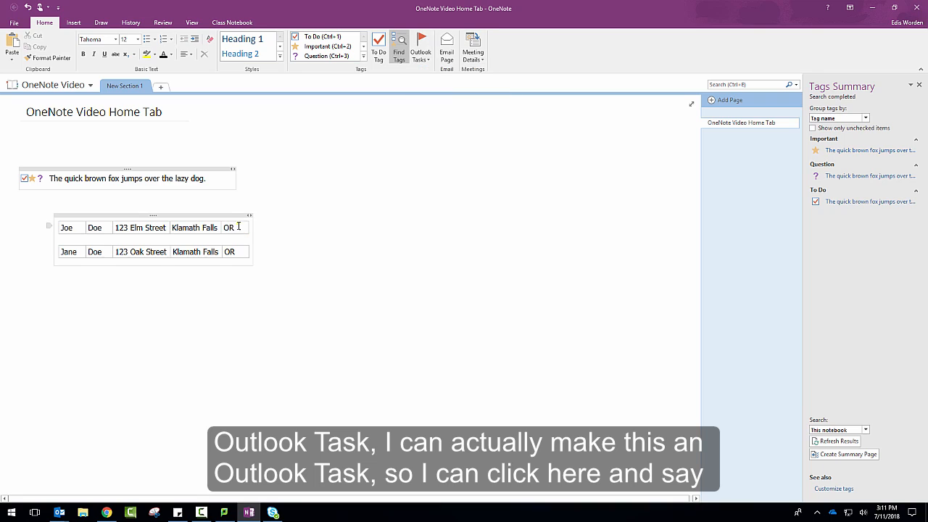
left_click(415, 47)
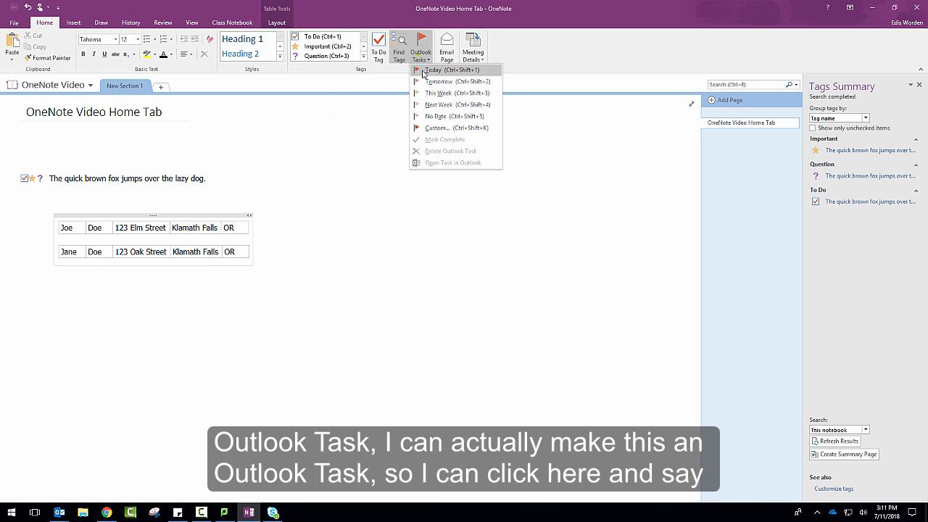
left_click(424, 72)
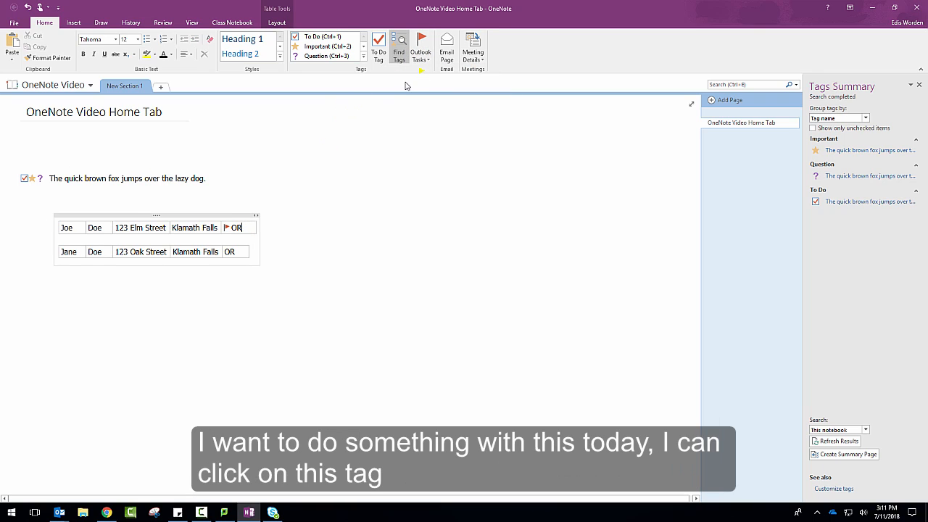
Toggle the completion mark of the state cell's task, view the task in Outlook, and close it without changes
left_click(225, 228)
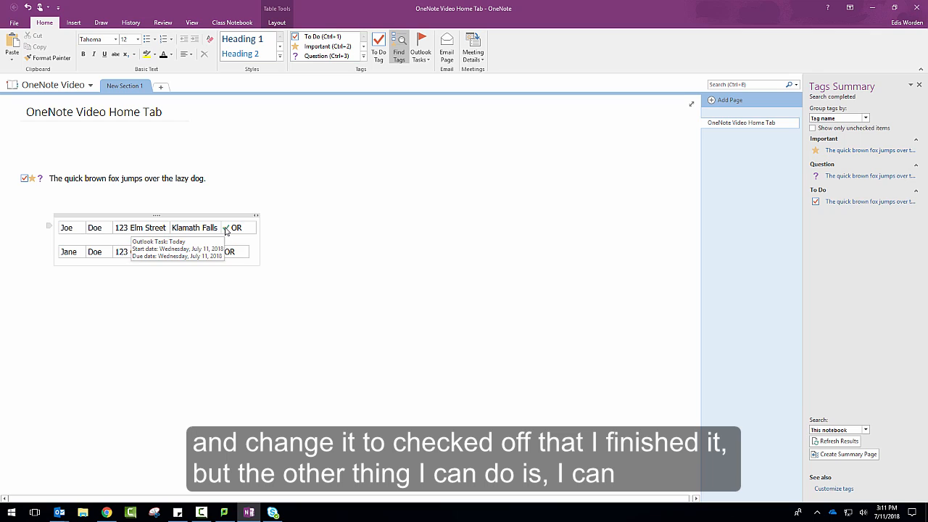
right_click(225, 229)
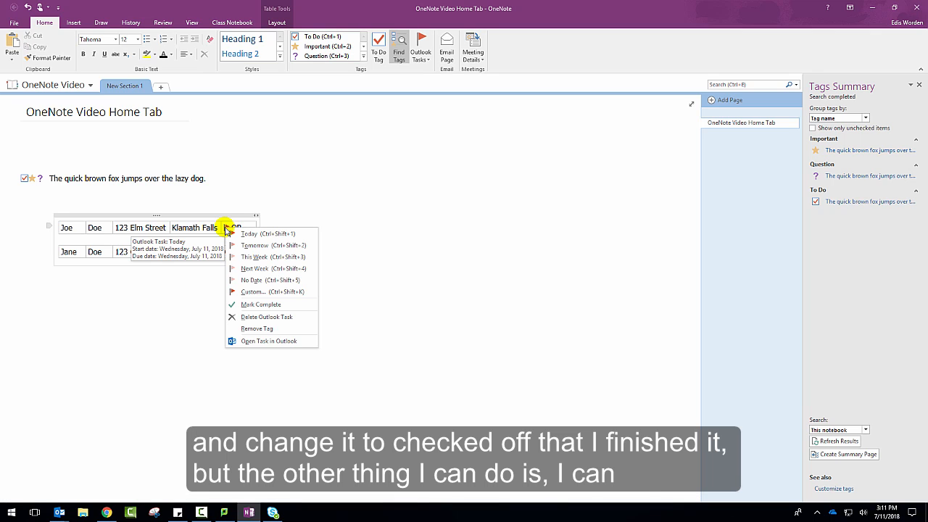
left_click(266, 341)
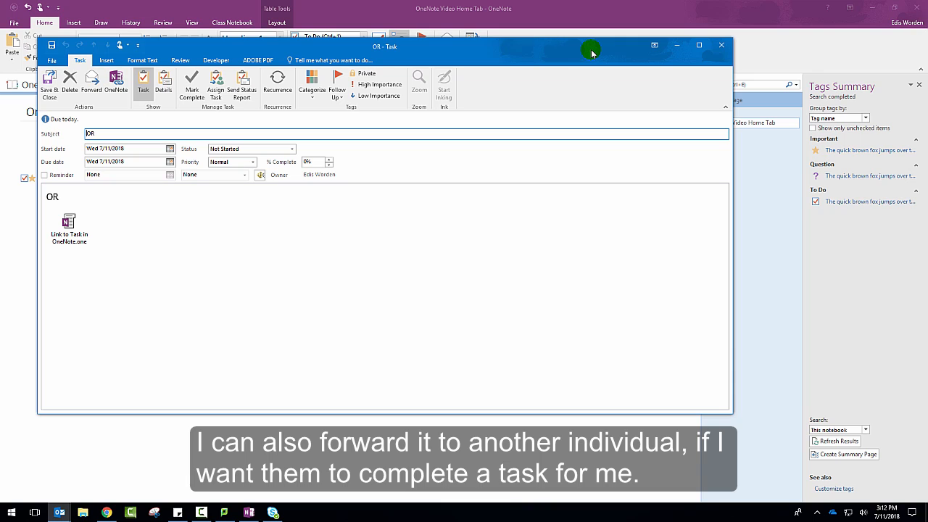
left_click(723, 50)
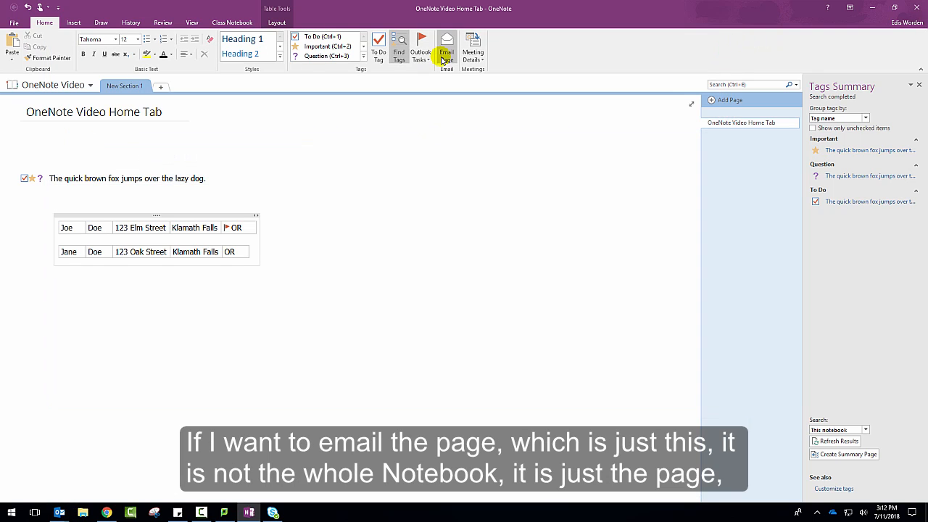
Preview the current page as an email message and close the message without sending it
left_click(445, 58)
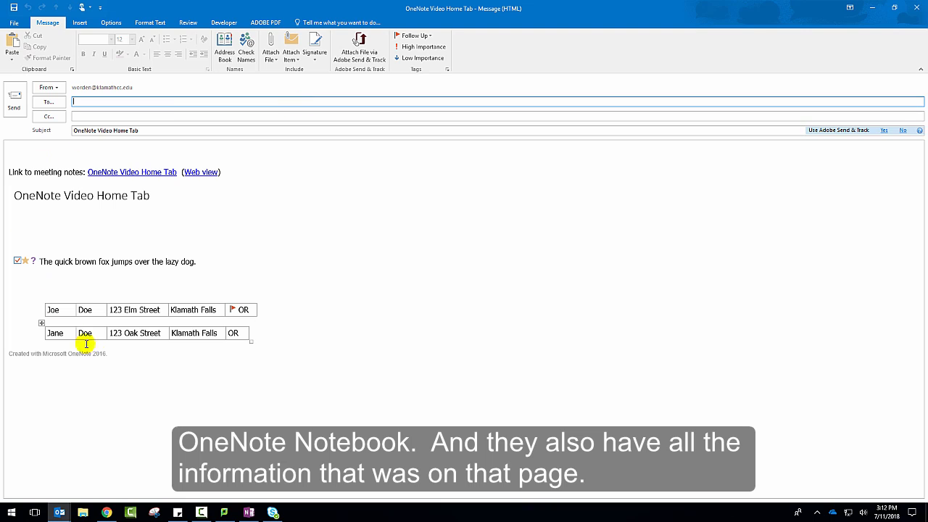
left_click(917, 11)
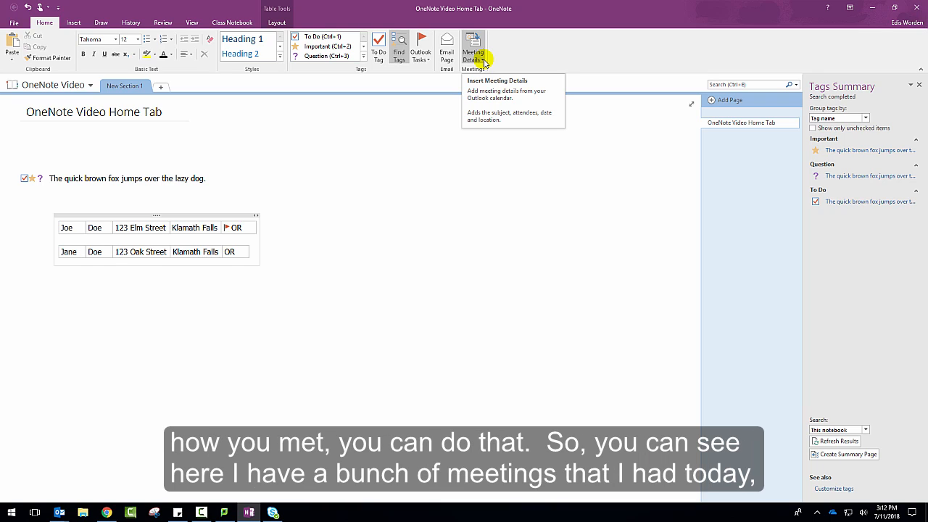
Insert the details of today's 3:30 PM SOESD Meeting into the page
left_click(485, 63)
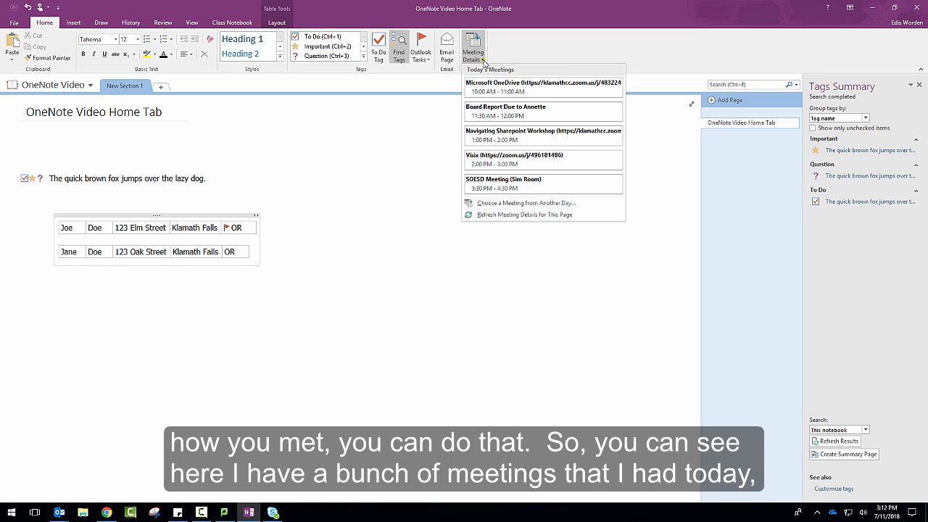
left_click(515, 187)
key("Return")
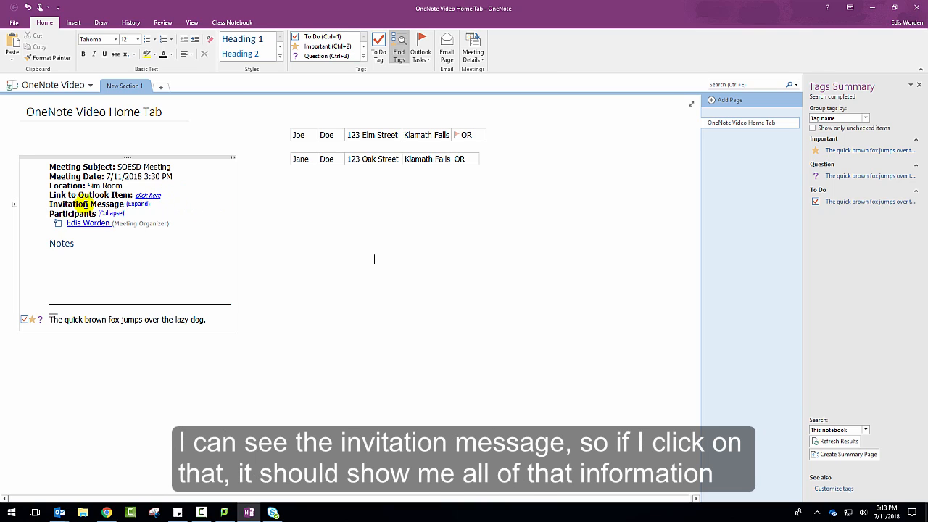
Expand the meeting's invitation message and participants list, and place the cursor below the Notes heading
left_click(143, 208)
left_click(70, 225)
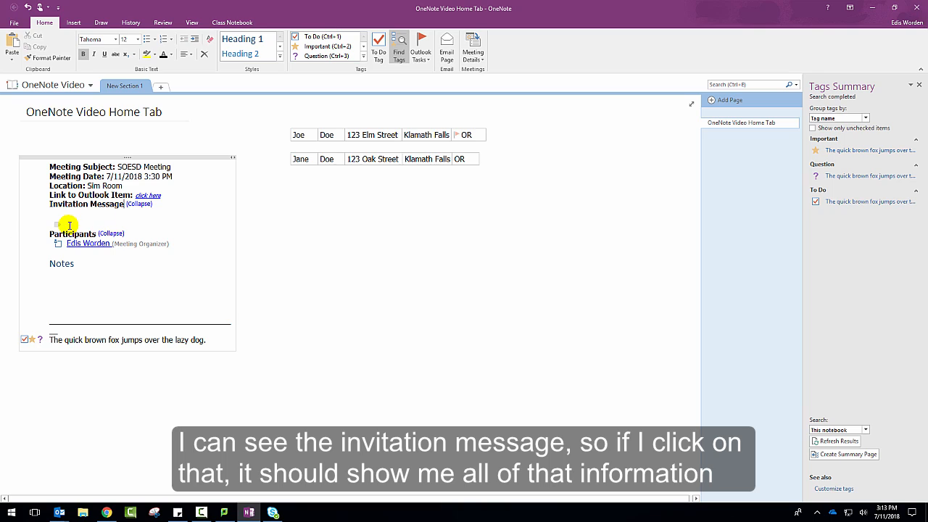
left_click(111, 235)
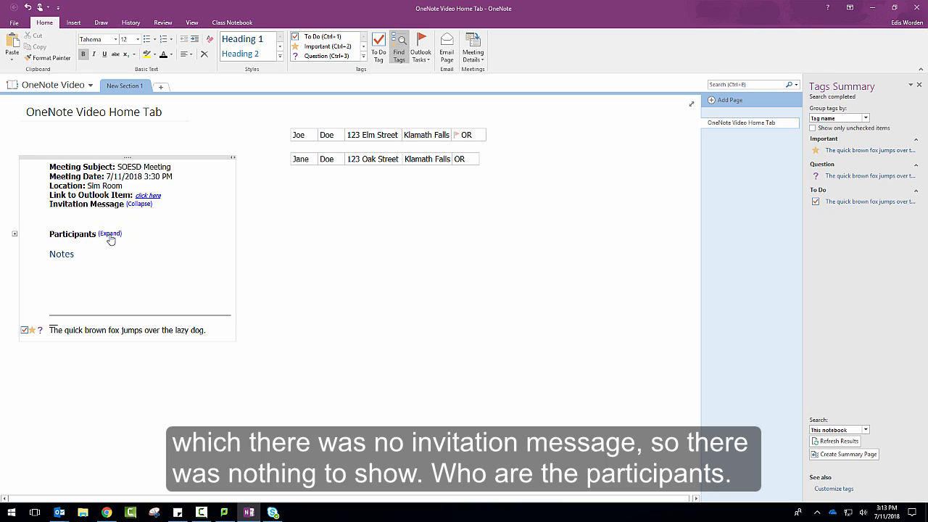
left_click(110, 234)
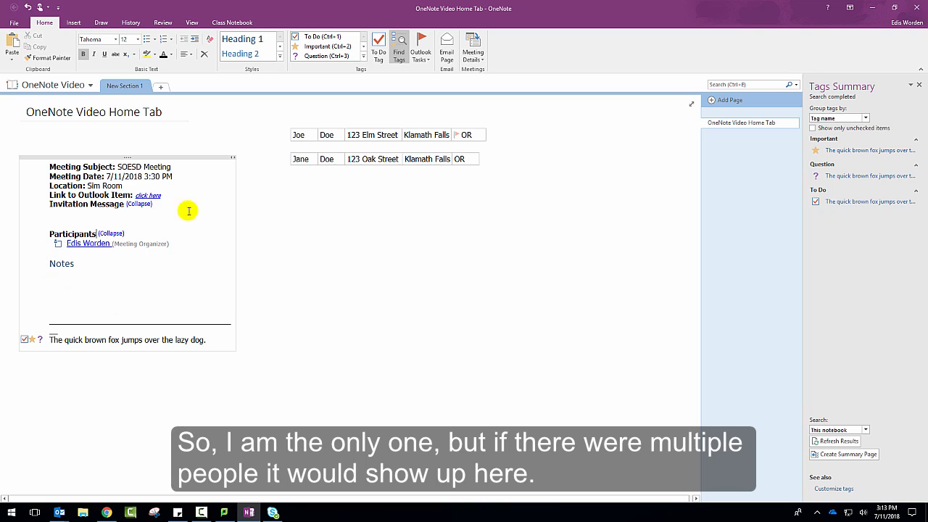
left_click(61, 274)
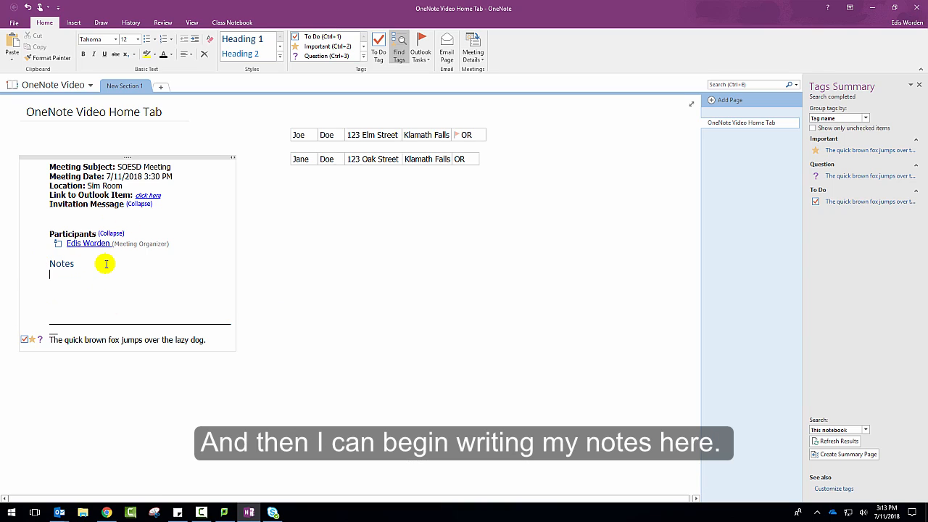